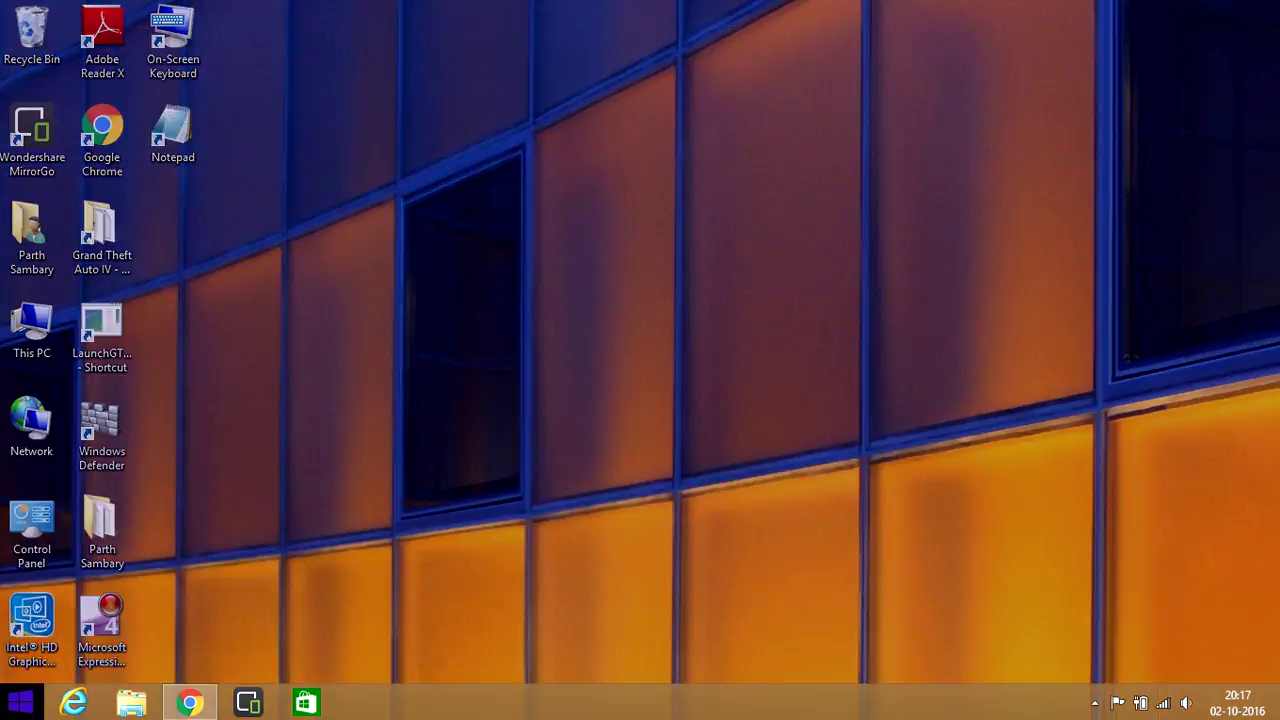
Launch the Windows Store from its Start screen tile
left_click(21, 702)
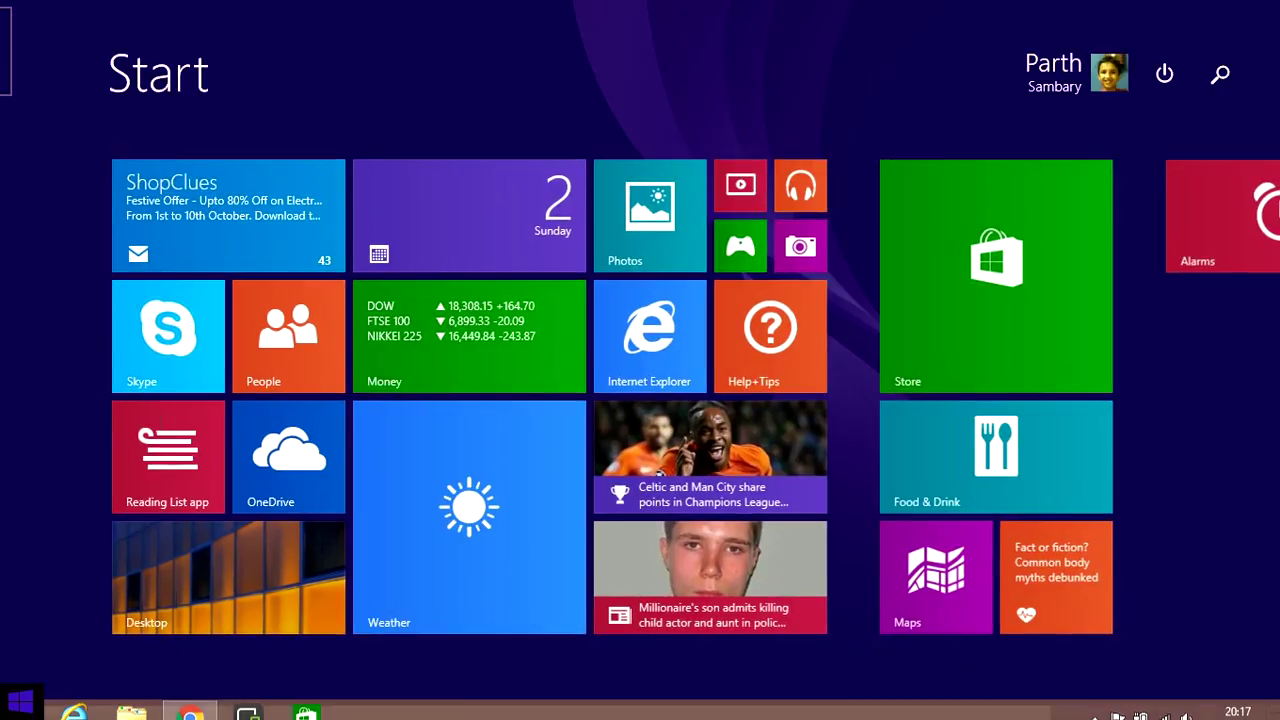
key("super")
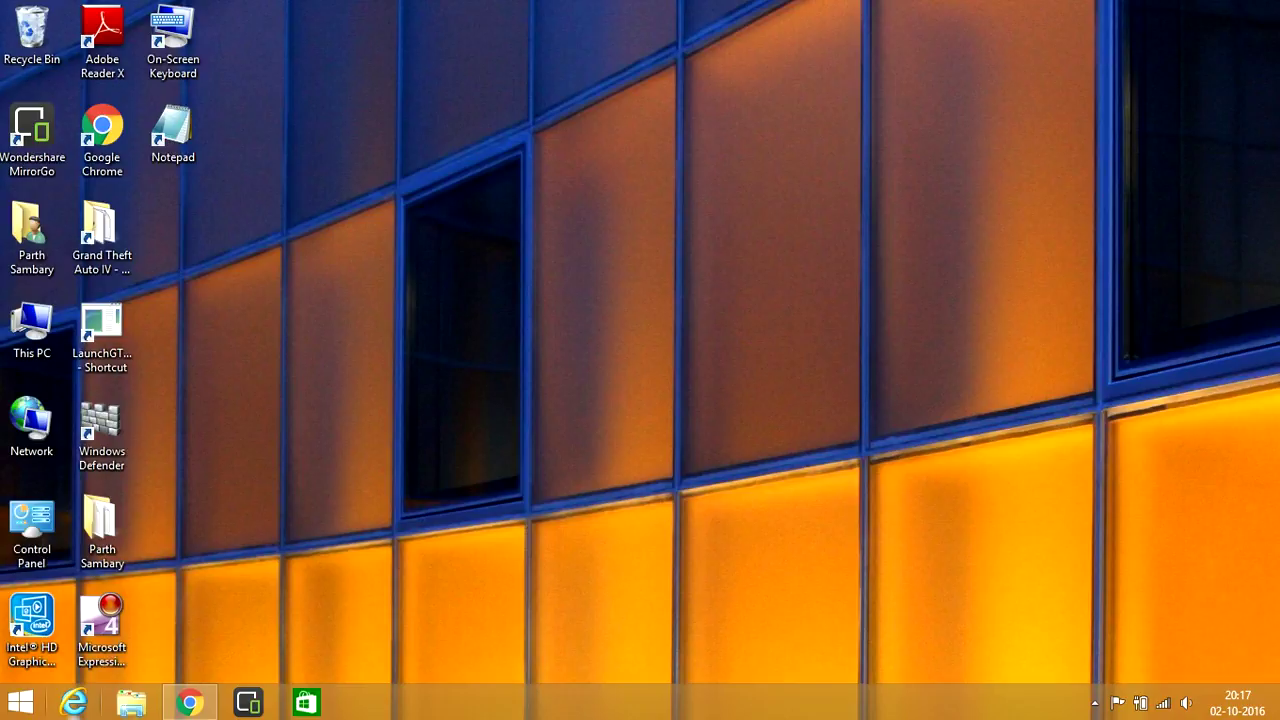
left_click(21, 702)
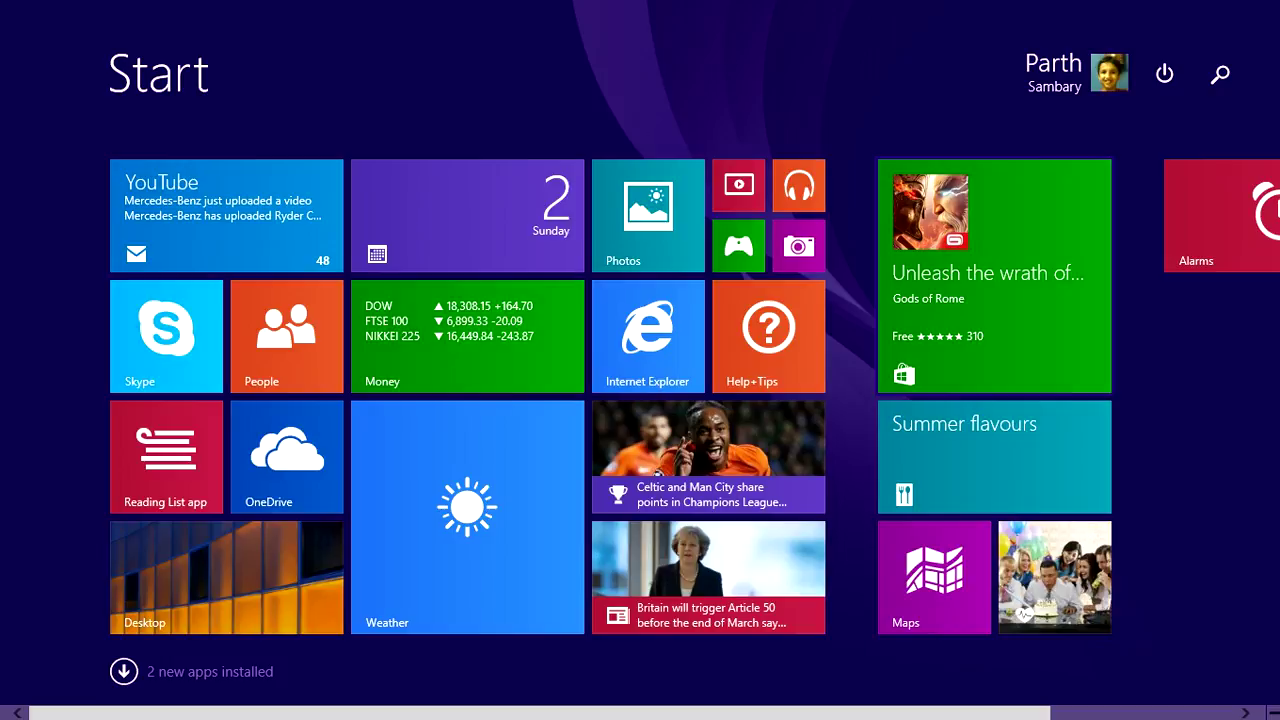
left_click(995, 275)
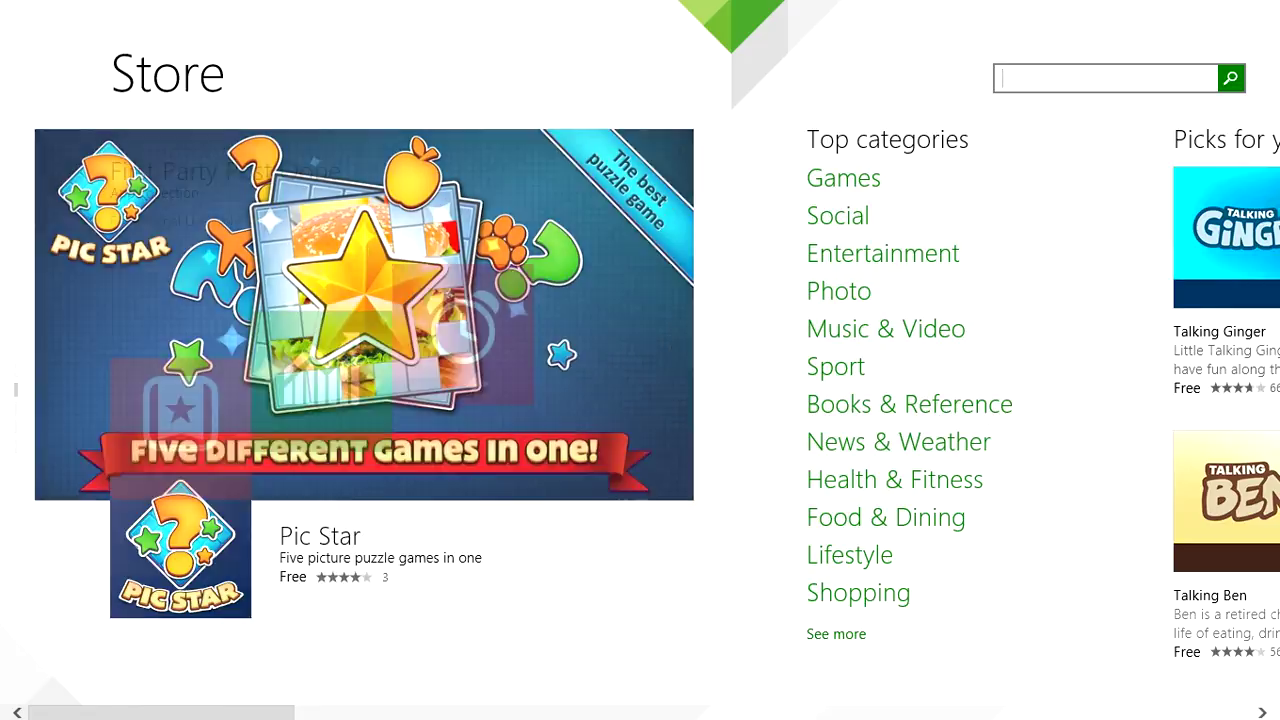
type("c")
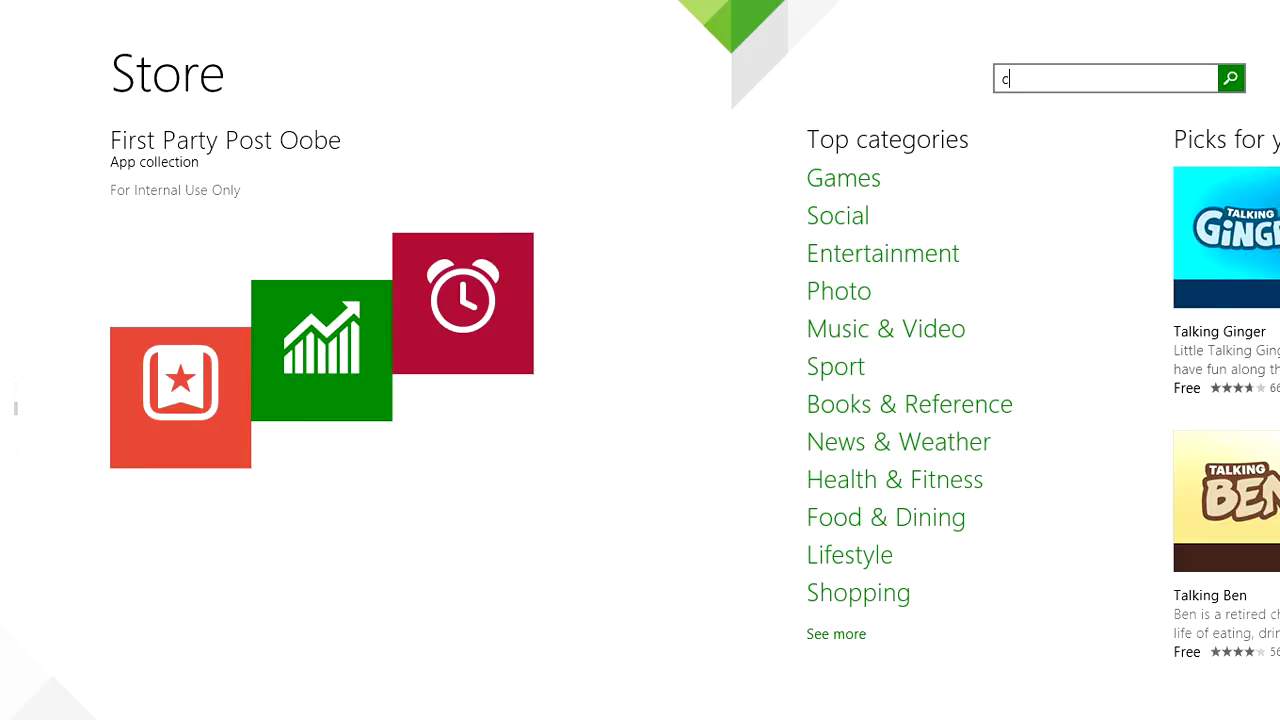
type("ut the")
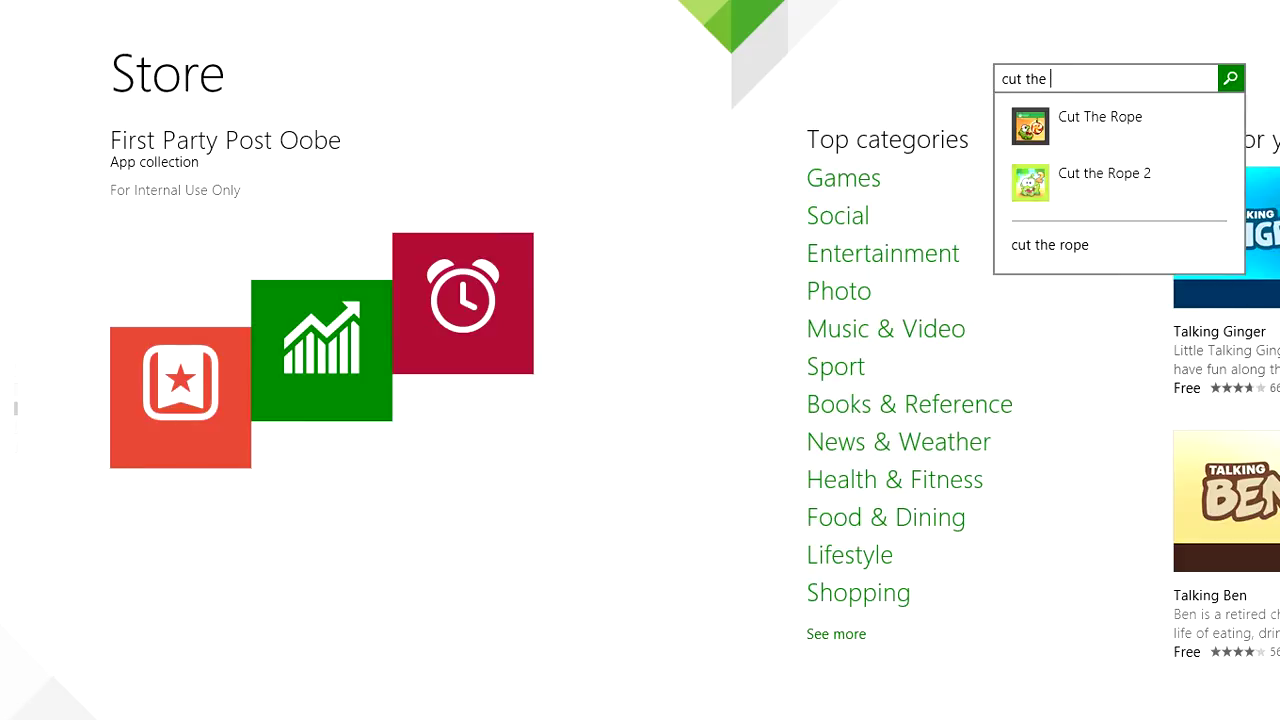
type(" rope 2")
Run the Store search for 'cut the rope 2'
key("Return")
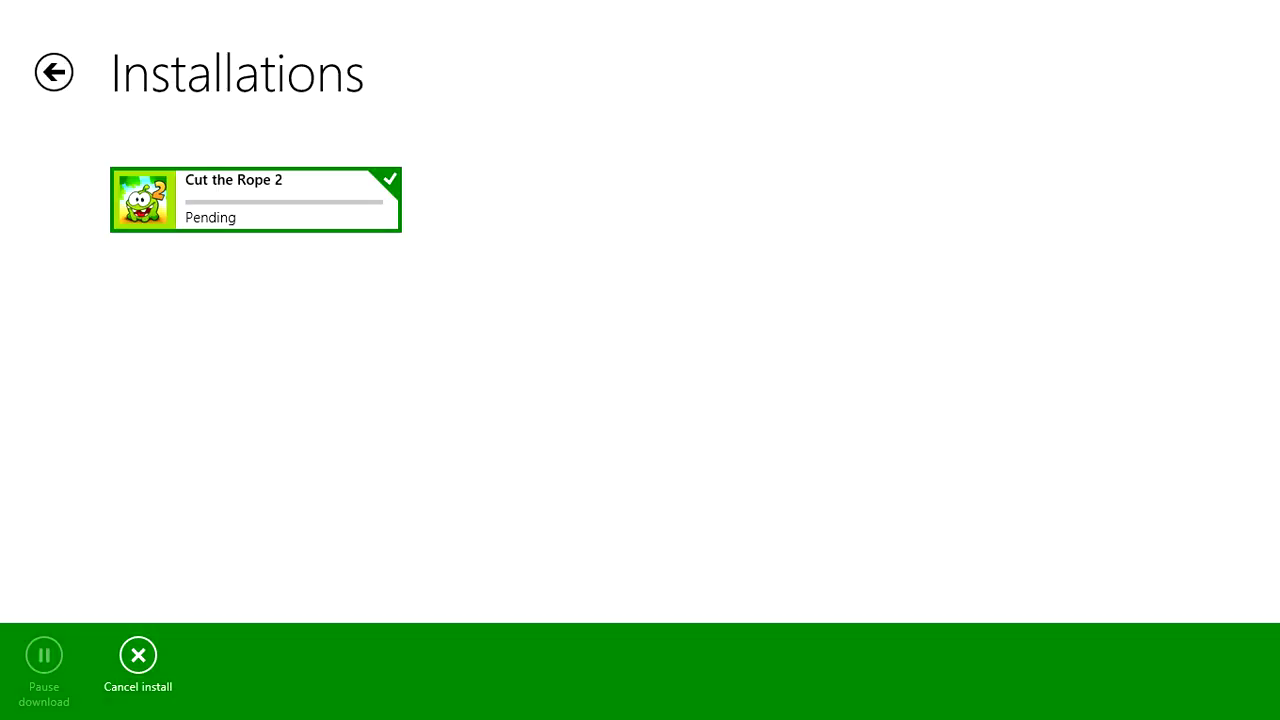
Return from Installations to the Cut the Rope 2 page and close the Store
left_click(54, 72)
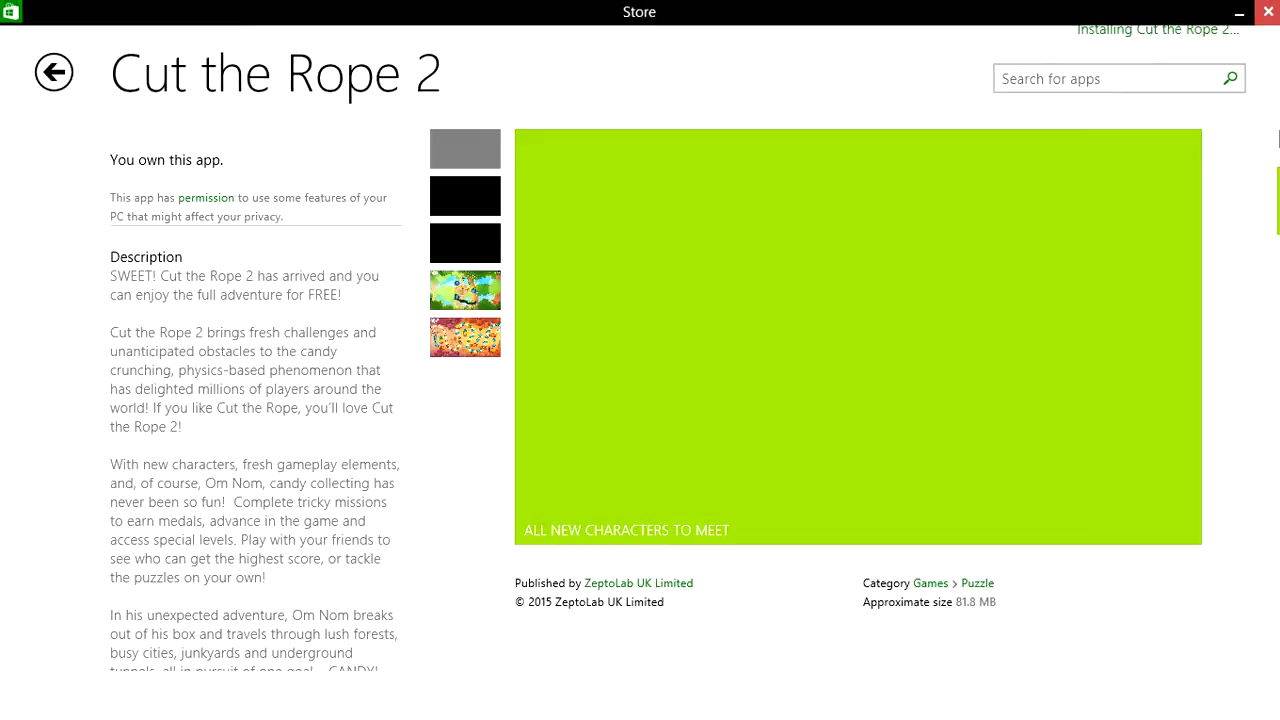
left_click(1268, 11)
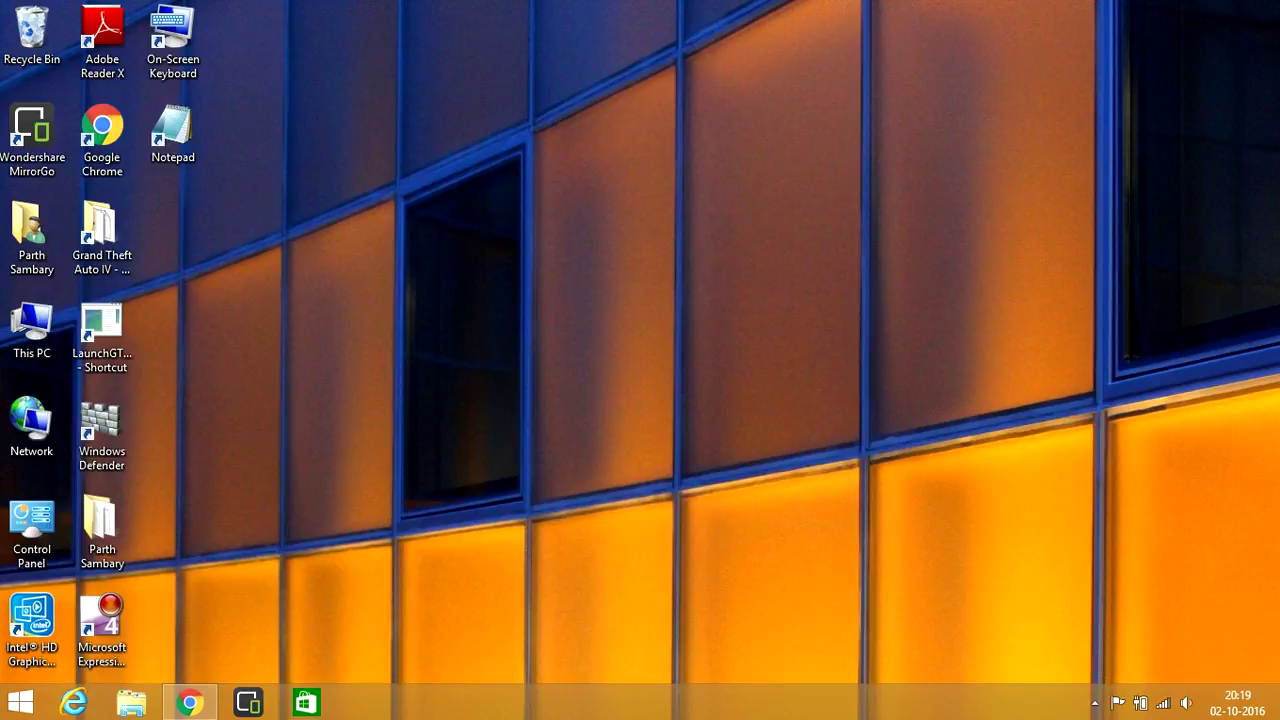